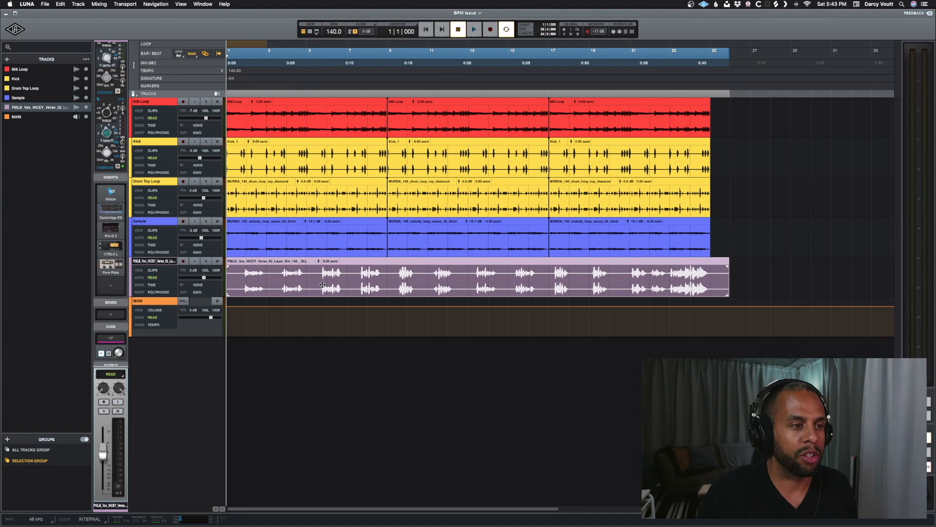
pyautogui.click(274, 133)
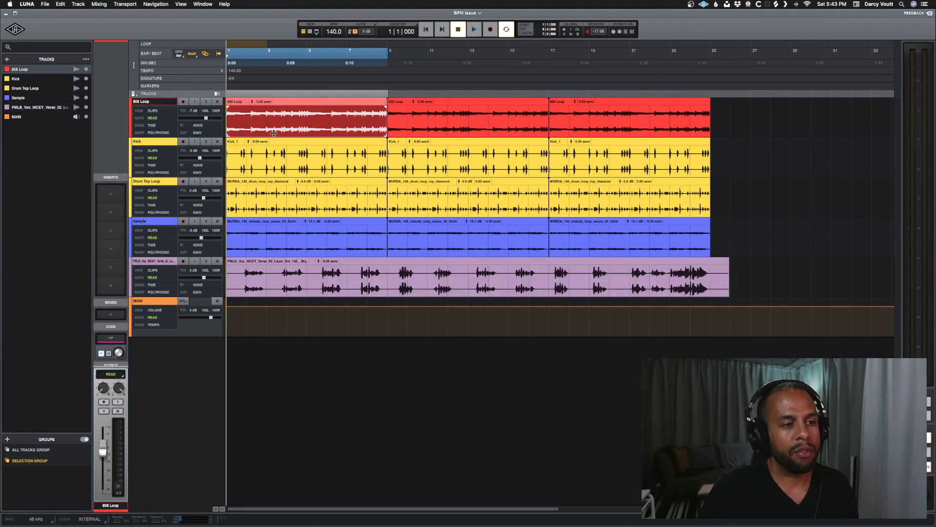
pyautogui.keyDown('shift'); pyautogui.click(276, 247); pyautogui.keyUp('shift')
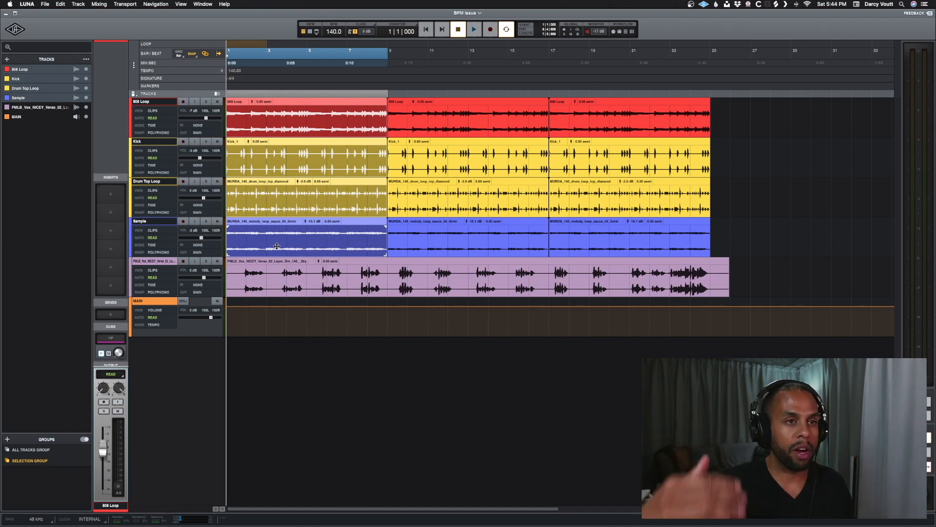
# Select the vocal clip and lower the vocal track's volume to -1 dB while playing the song from the start
pyautogui.click(287, 296)
pyautogui.click(288, 282)
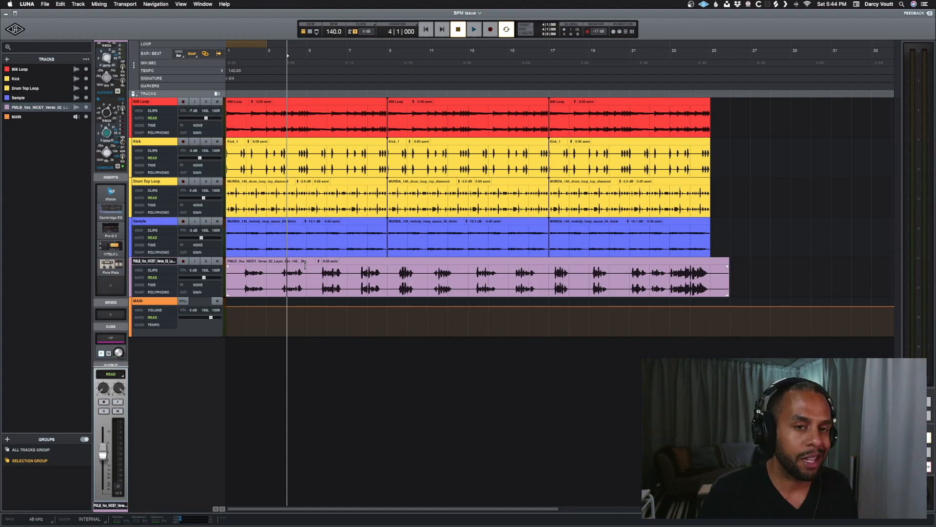
pyautogui.click(285, 277)
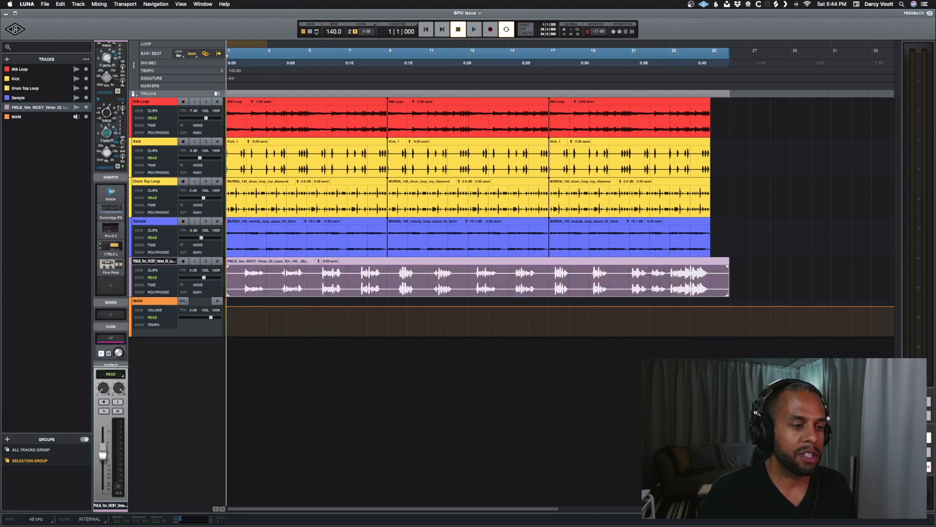
pyautogui.press('space')
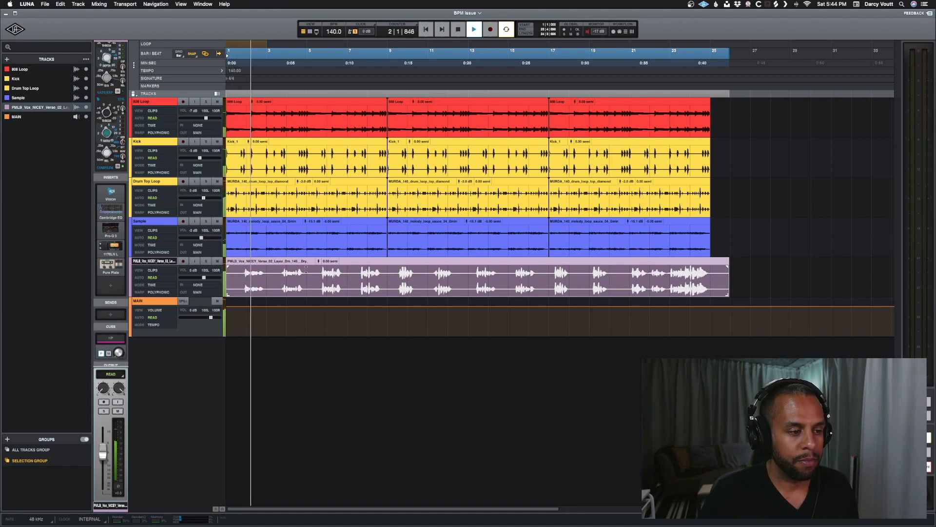
pyautogui.moveTo(102, 451); pyautogui.dragTo(102, 457)
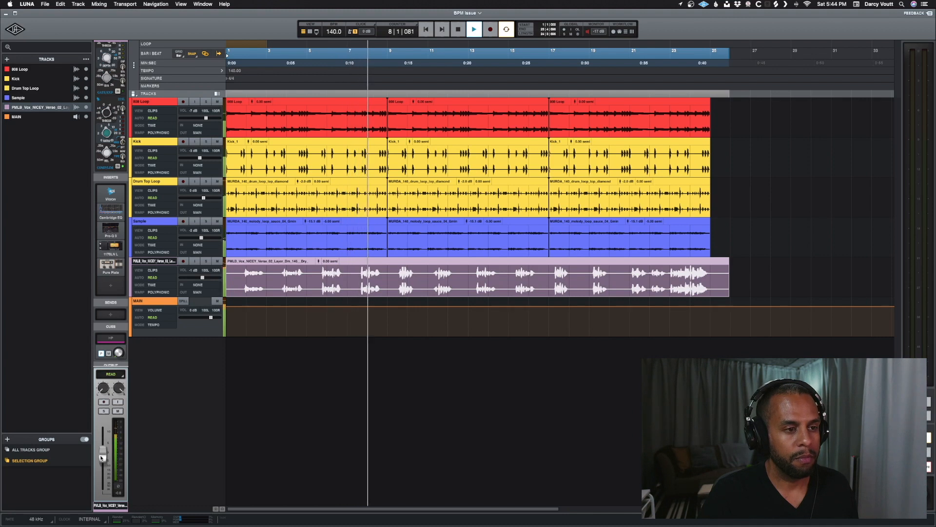
pyautogui.press('space')
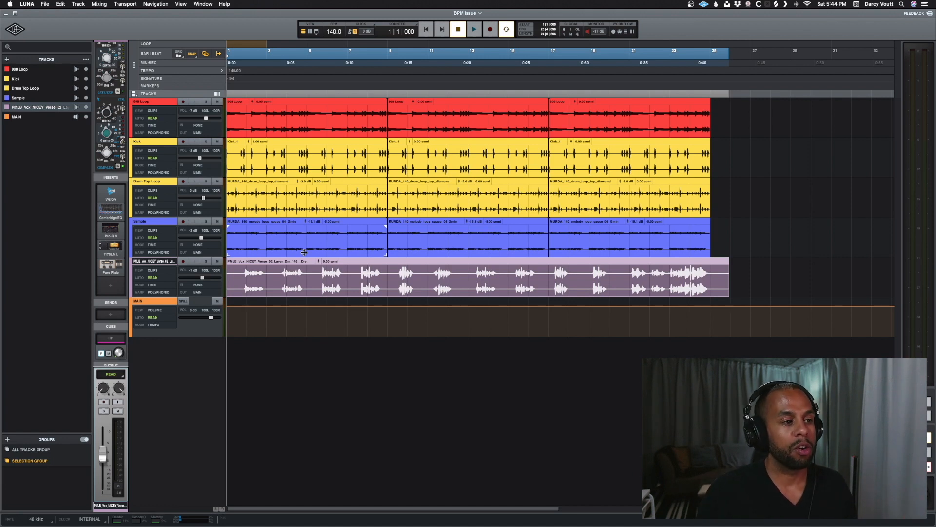
# Review the follow mode and warp algorithm options of the 808 Loop track, and select its first clip
pyautogui.click(151, 125)
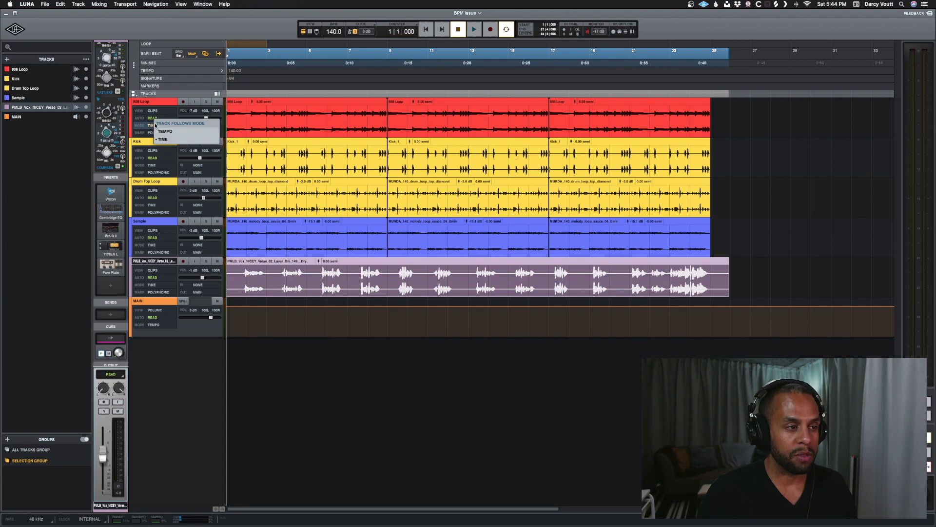
pyautogui.click(164, 139)
pyautogui.click(158, 133)
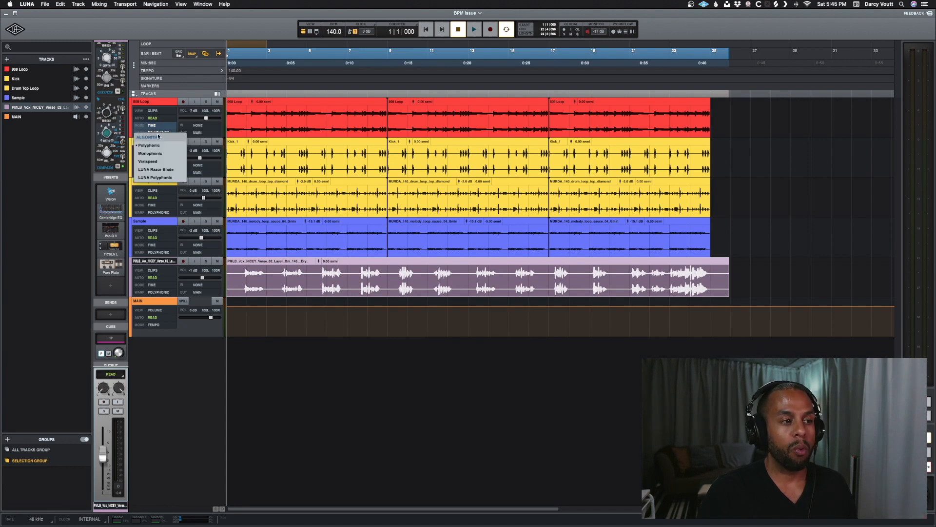
pyautogui.click(294, 135)
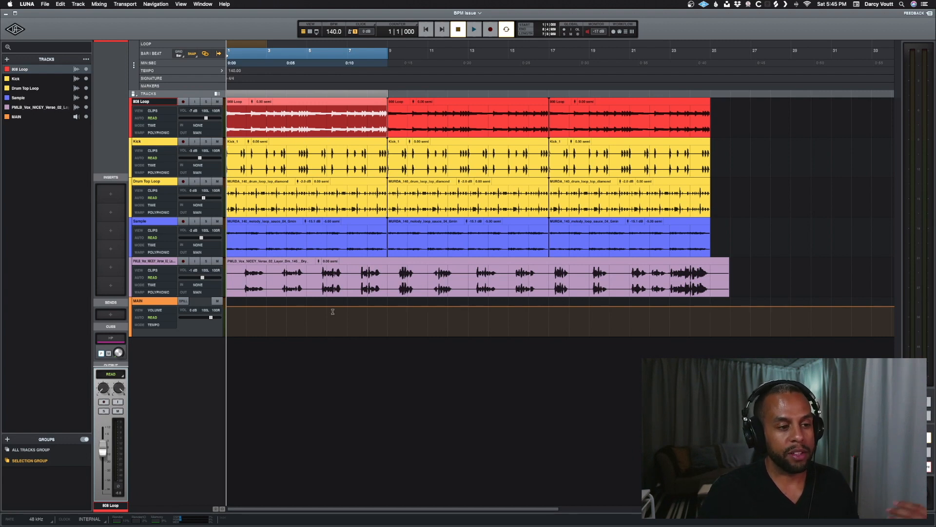
pyautogui.click(319, 278)
pyautogui.click(284, 114)
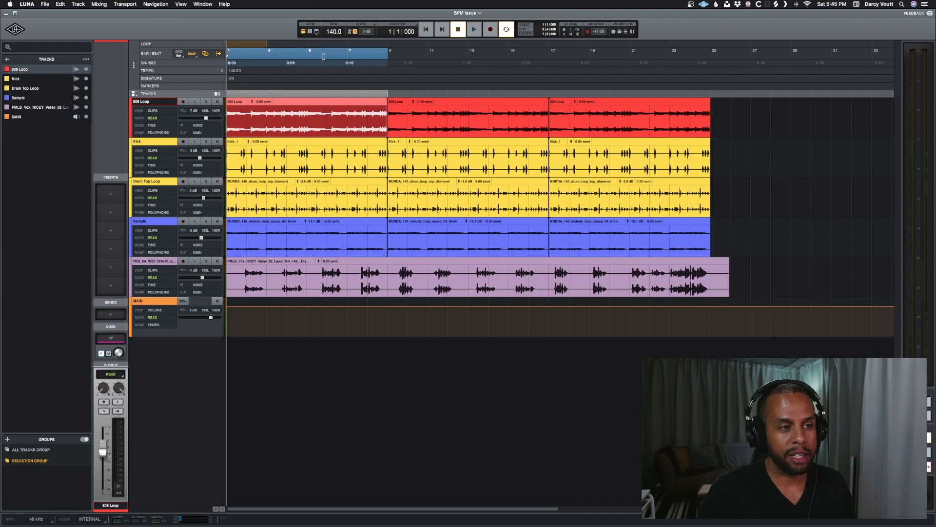
# Try a song tempo of 146 BPM with all audio tracks in Time mode, and undo the change
pyautogui.click(329, 30)
pyautogui.write('9')
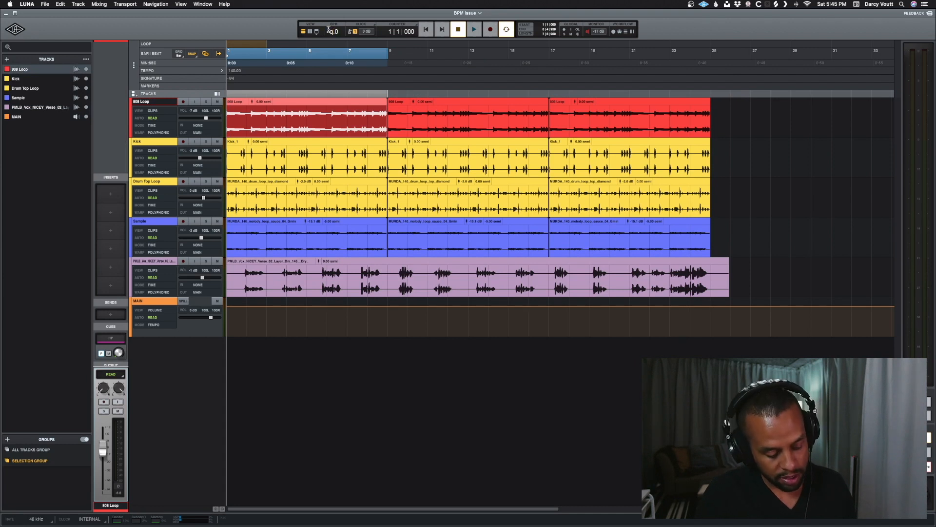
pyautogui.press('Return')
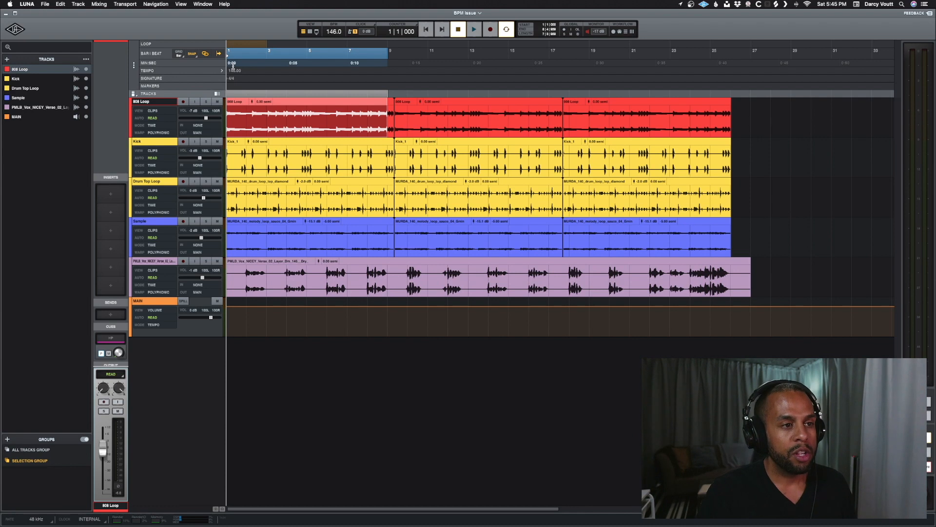
pyautogui.press('super+z')
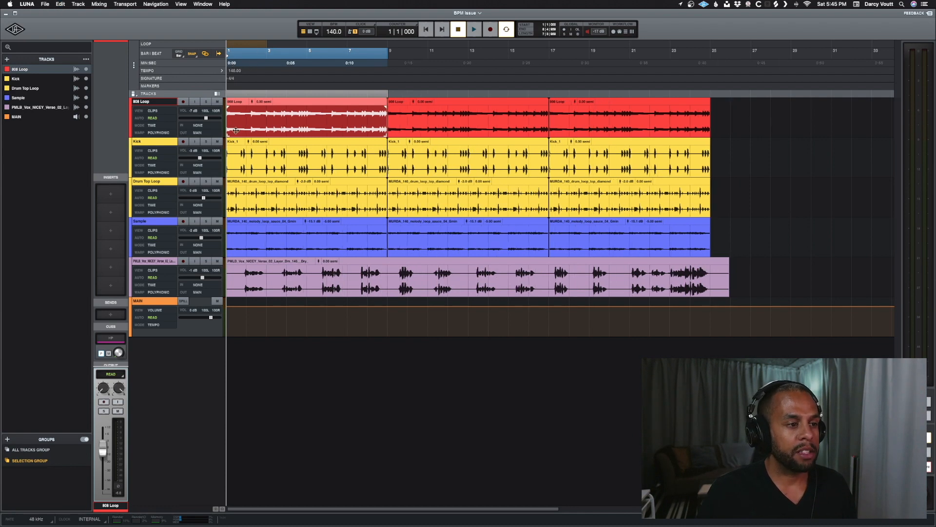
# Switch the 808 Loop, Kick, Drum Top Loop and Sample tracks together to follow Tempo
pyautogui.keyDown('shift'); pyautogui.click(141, 221); pyautogui.keyUp('shift')
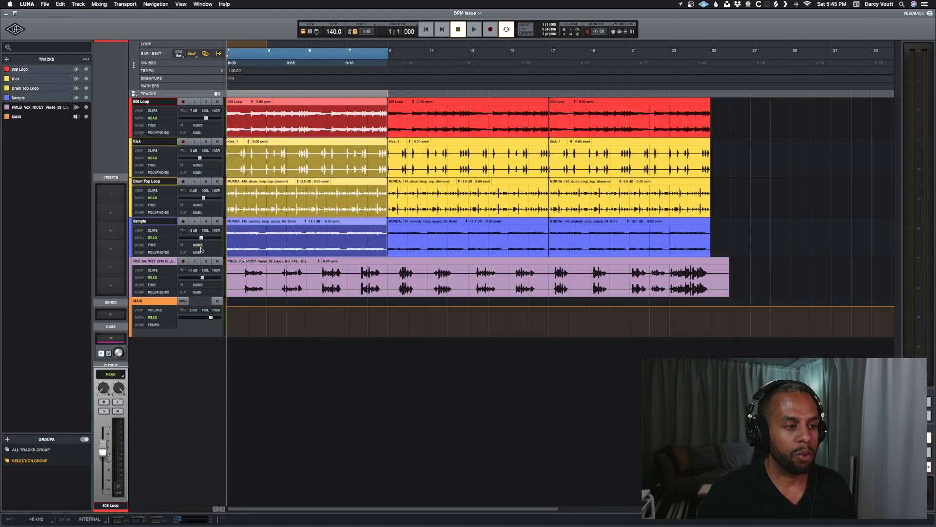
pyautogui.click(151, 245)
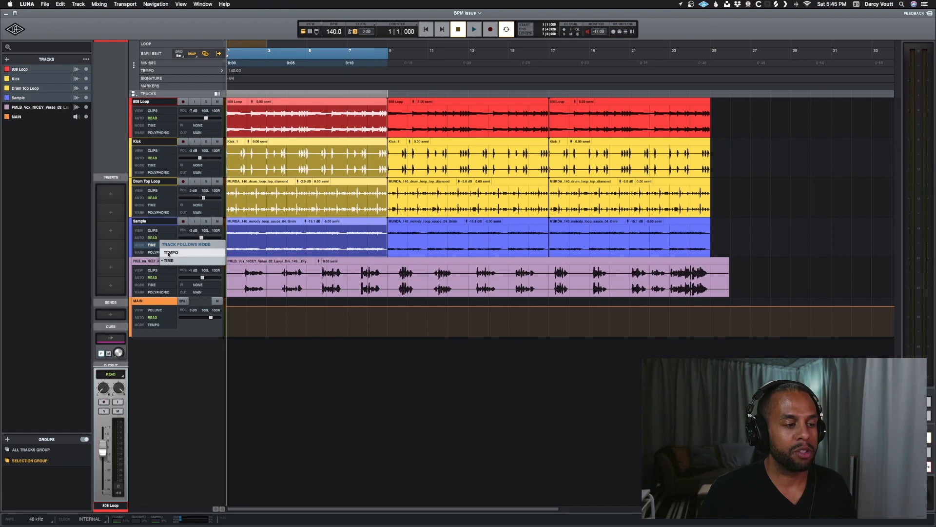
pyautogui.click(168, 253)
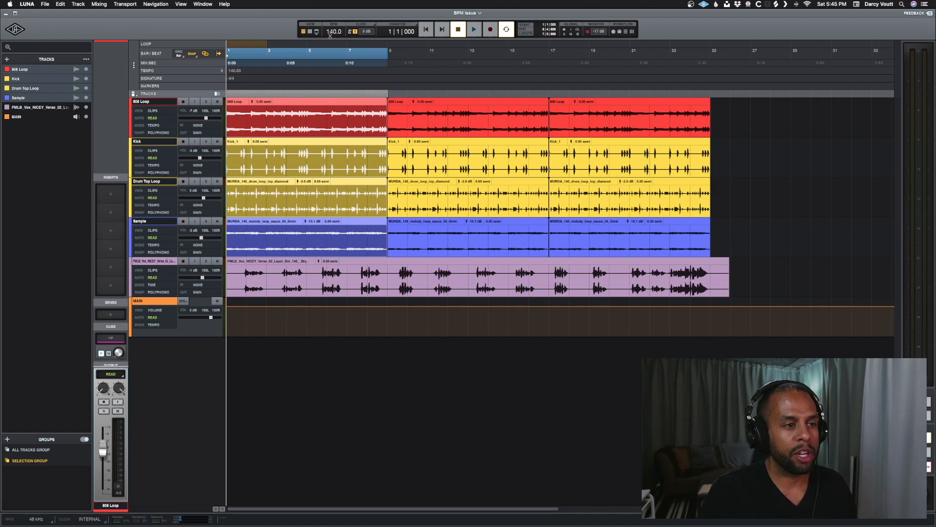
# Set the song tempo to 146 BPM and play the song against the unwarped vocal
pyautogui.press('BackSpace')
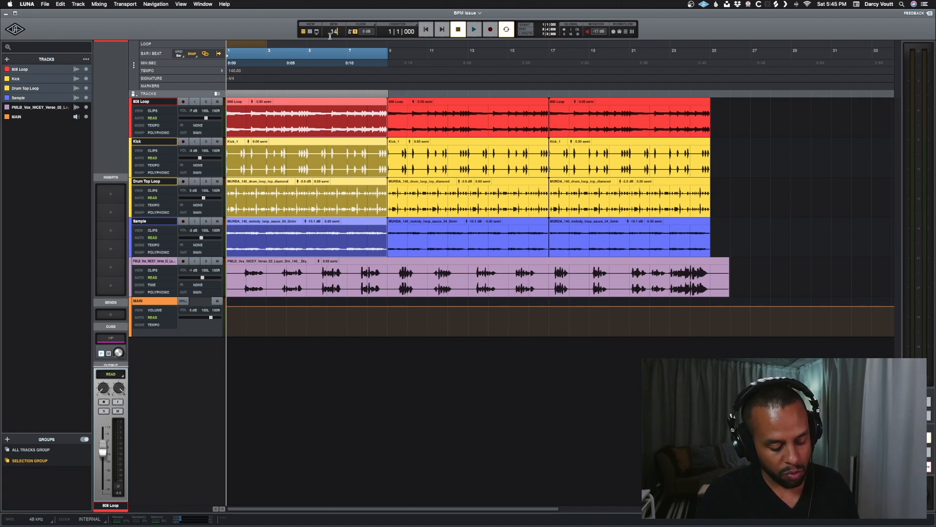
pyautogui.write('6')
pyautogui.press('Return')
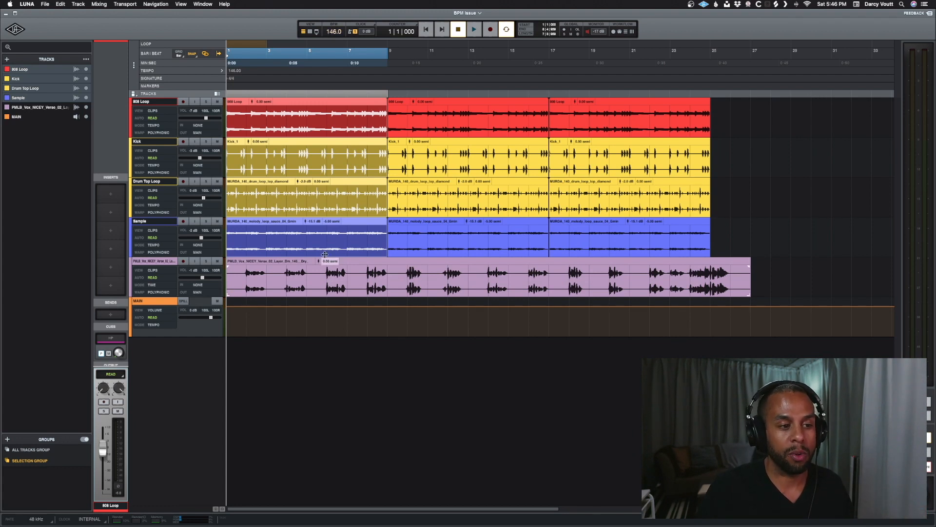
pyautogui.press('space')
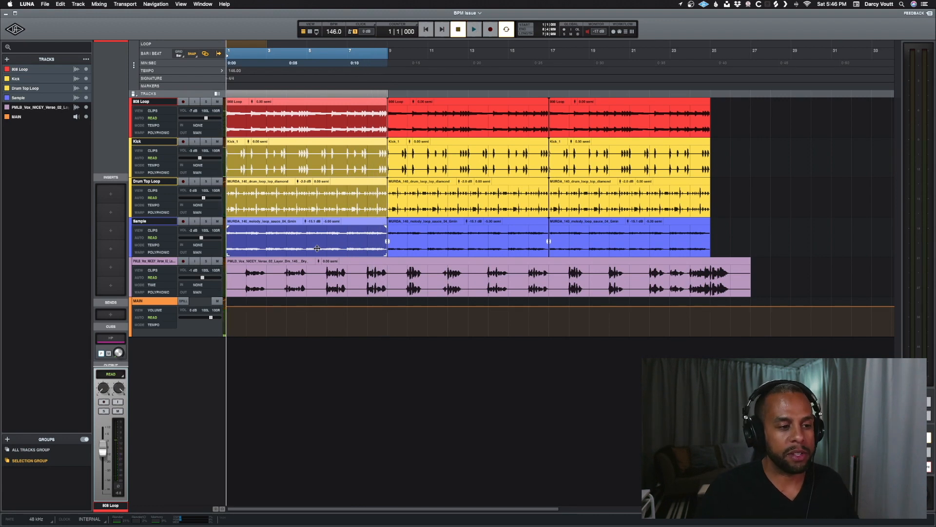
# Select the vocal clip and switch the vocal track's mode to follow Tempo
pyautogui.click(271, 294)
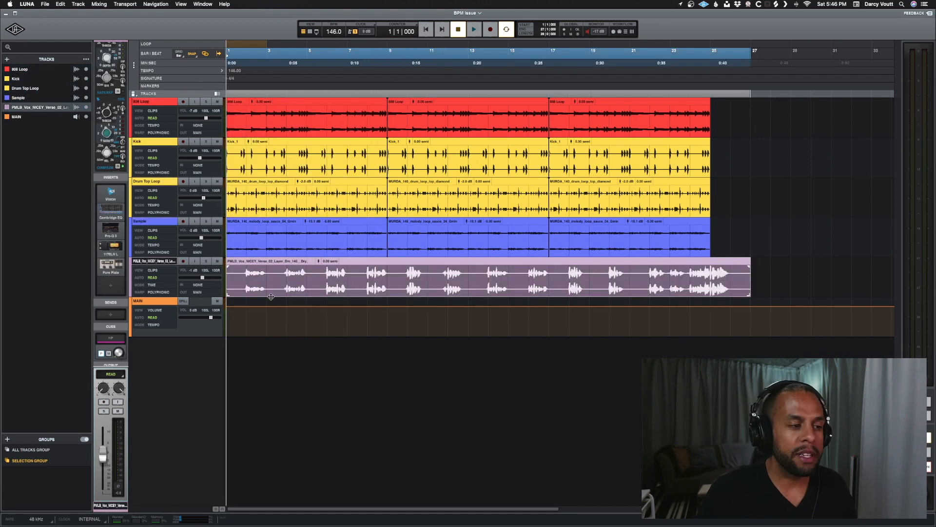
pyautogui.click(160, 285)
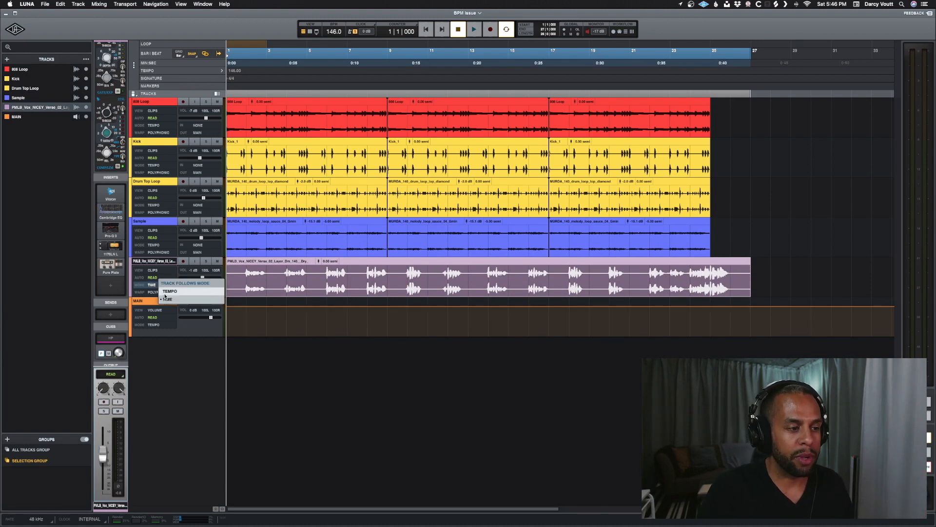
pyautogui.click(170, 291)
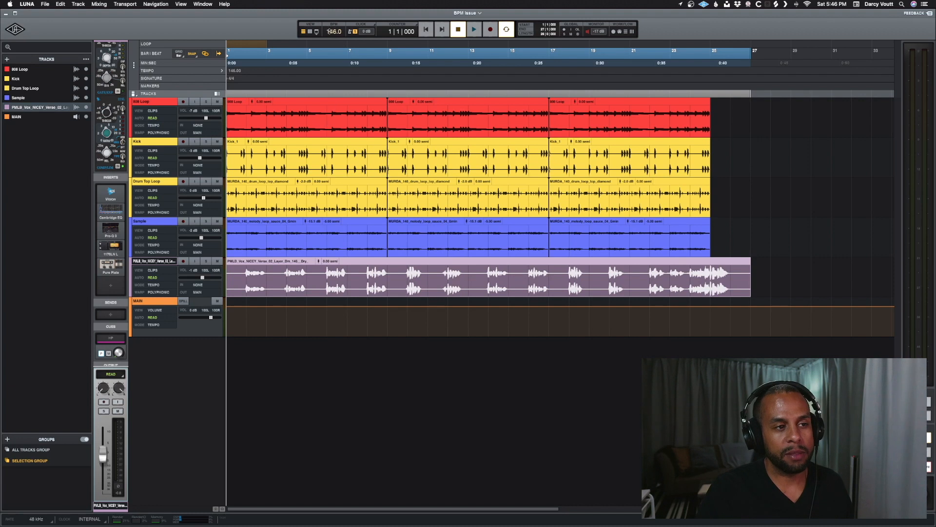
# Audition the song at 150 BPM, and set the tempo back to 146 BPM
pyautogui.write('150')
pyautogui.press('Return')
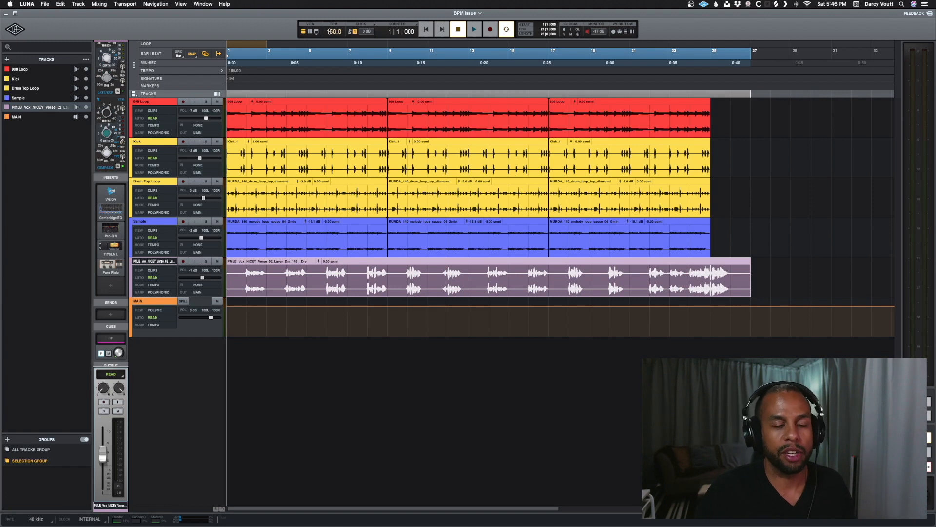
pyautogui.press('space')
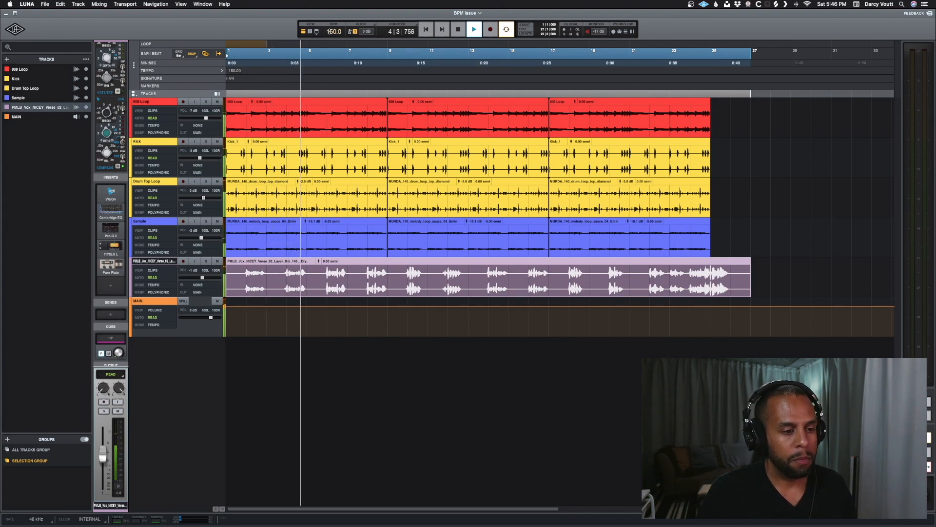
pyautogui.press('space')
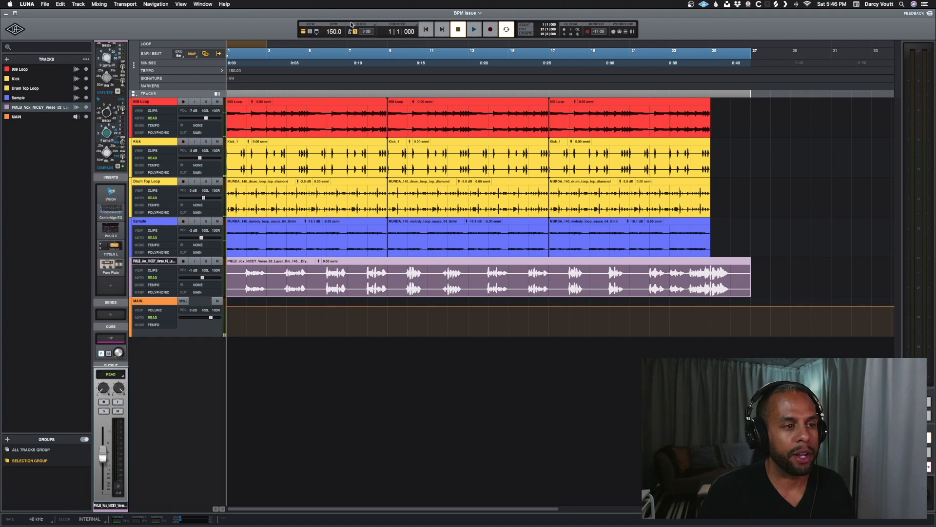
pyautogui.write('146')
pyautogui.press('Return')
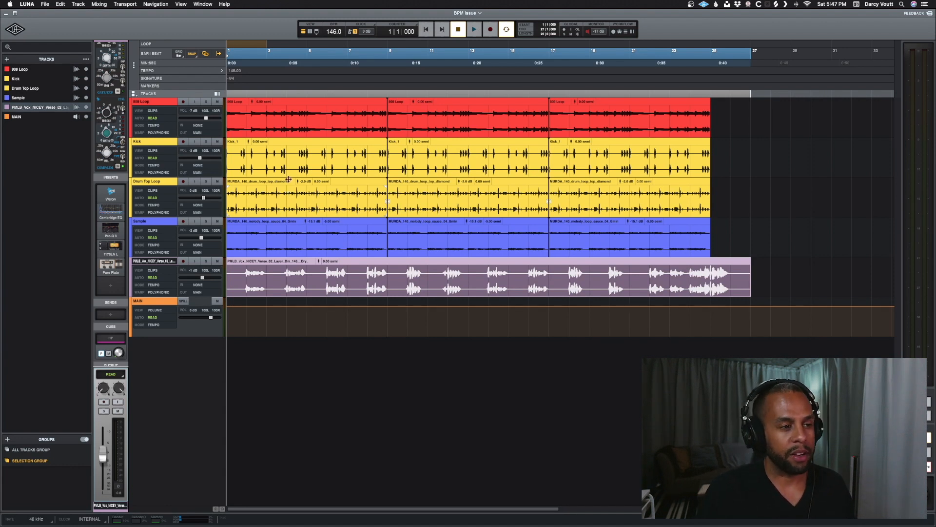
# Select the Kick and Drum Top Loop tracks together, solo both and audition them with the Polyphonic warp algorithm
pyautogui.click(151, 142)
pyautogui.keyDown('shift'); pyautogui.click(157, 183); pyautogui.keyUp('shift')
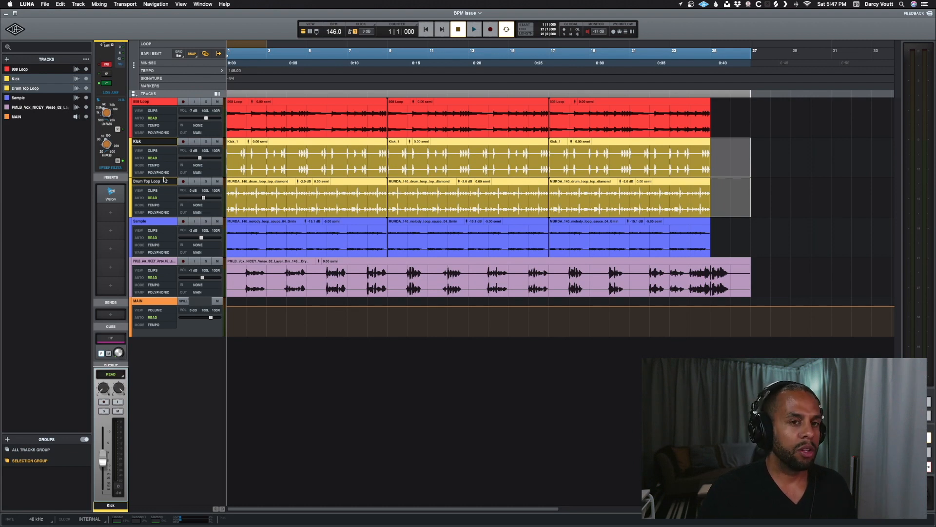
pyautogui.click(159, 173)
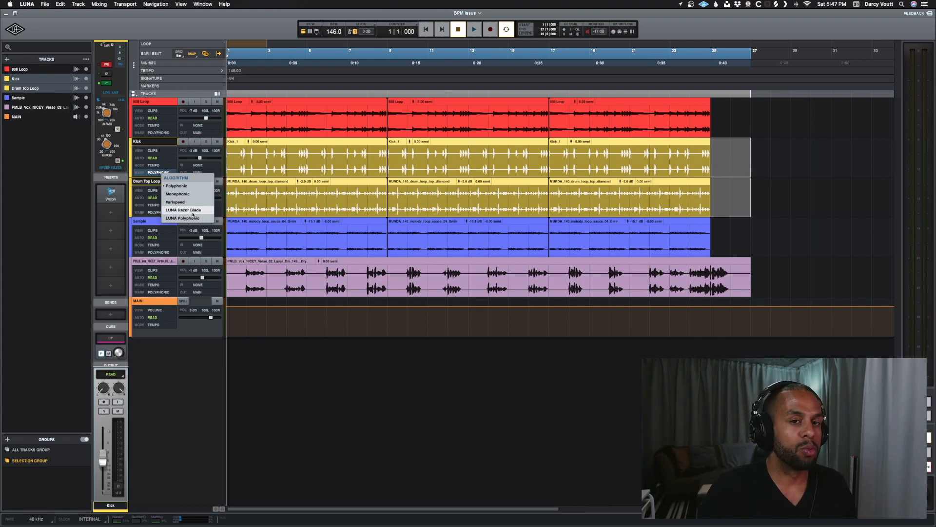
pyautogui.click(216, 154)
pyautogui.click(206, 142)
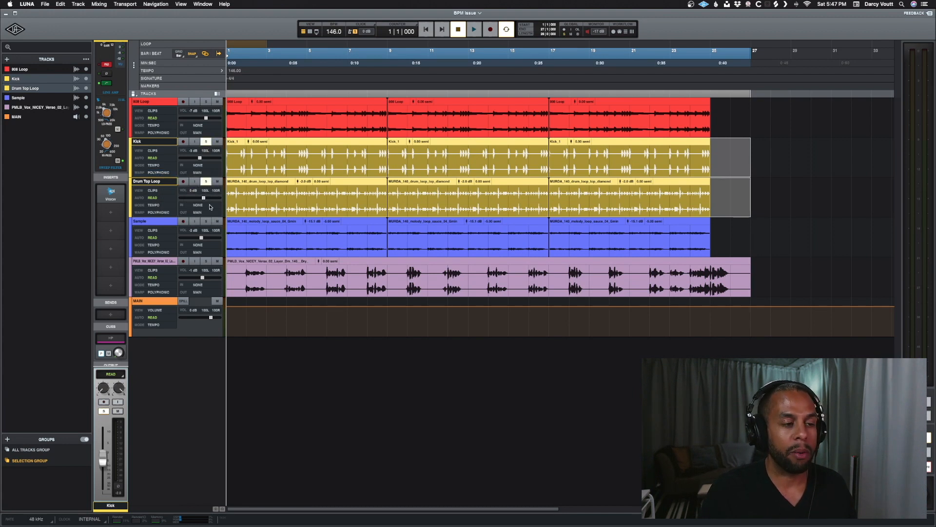
pyautogui.press('space')
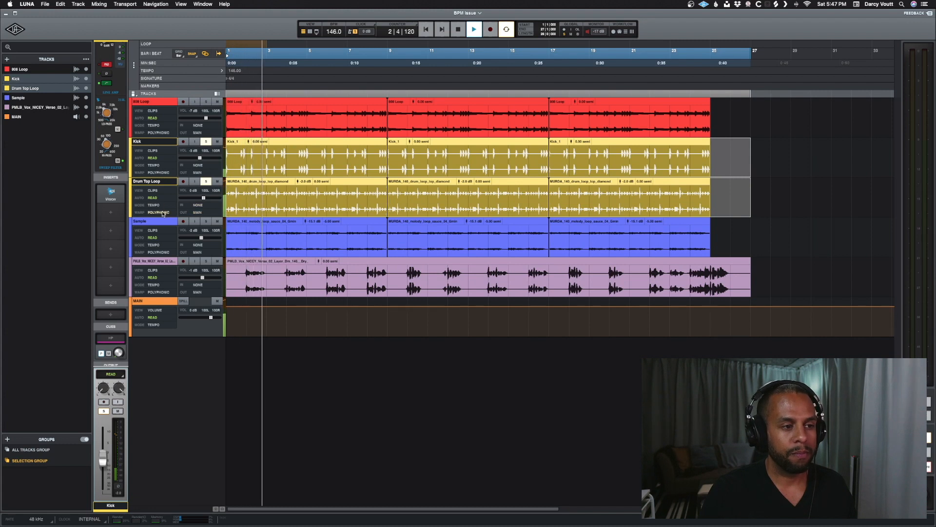
pyautogui.press('space')
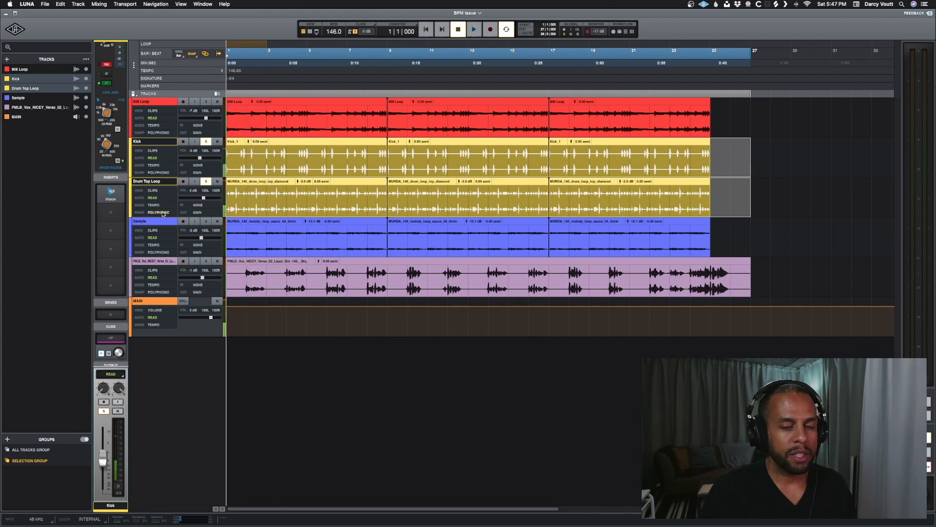
# Play the soloed Kick and Drum Top Loop tracks and compare the LUNA Razor Blade warp algorithm with Polyphonic
pyautogui.click(163, 214)
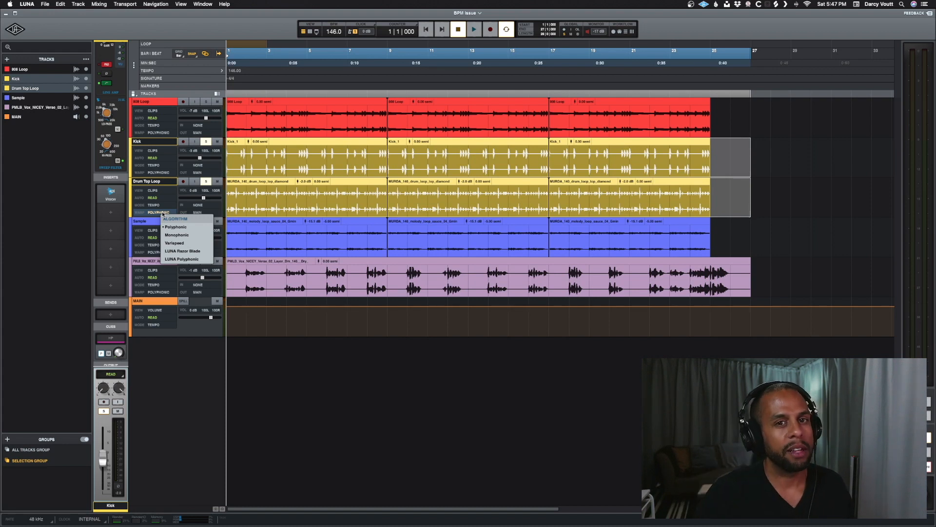
pyautogui.click(163, 213)
pyautogui.press('space')
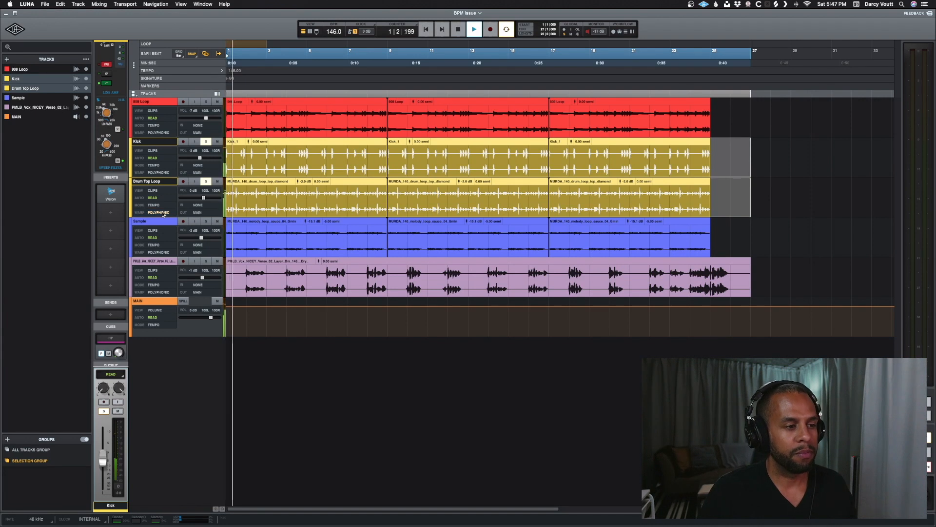
pyautogui.click(163, 214)
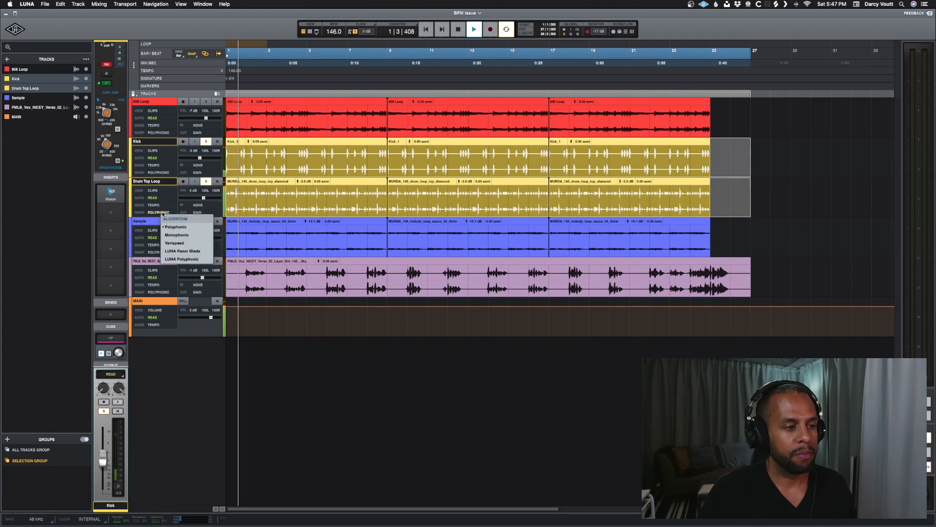
pyautogui.click(170, 251)
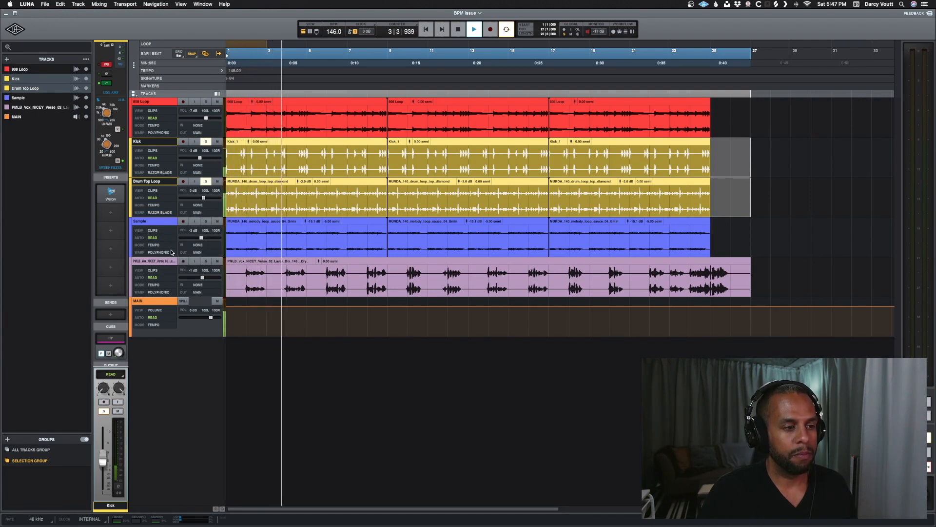
pyautogui.click(160, 212)
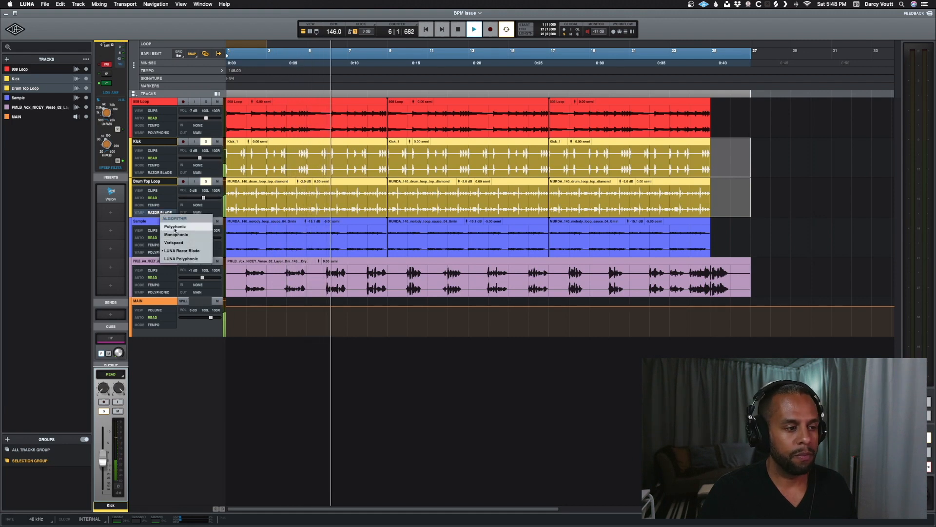
pyautogui.click(175, 227)
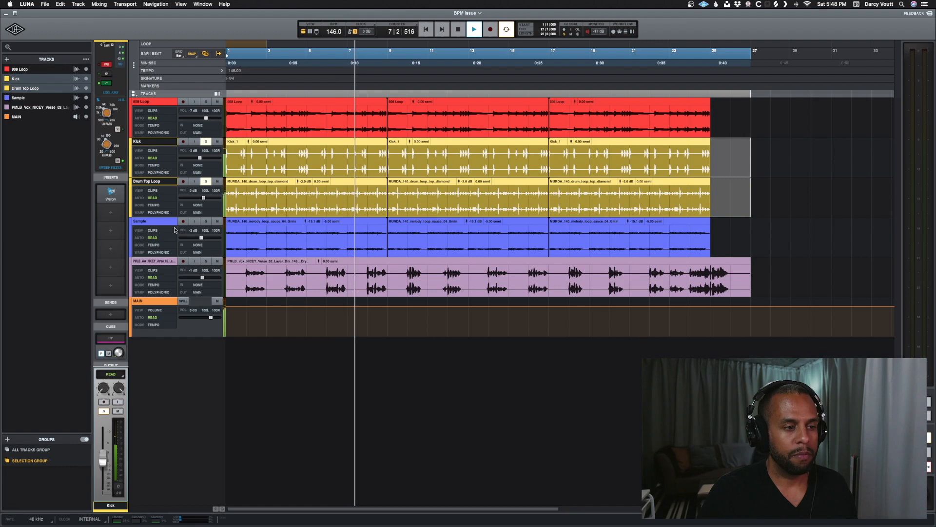
# Set the Kick and Drum Top Loop warp algorithm to LUNA Razor Blade, stop playback and unsolo both tracks
pyautogui.click(169, 212)
pyautogui.click(176, 248)
pyautogui.press('space')
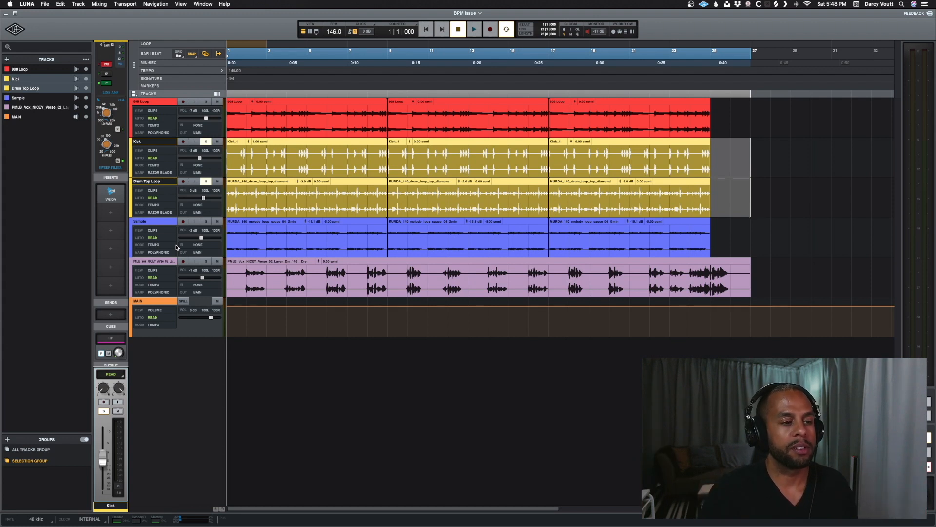
pyautogui.click(204, 184)
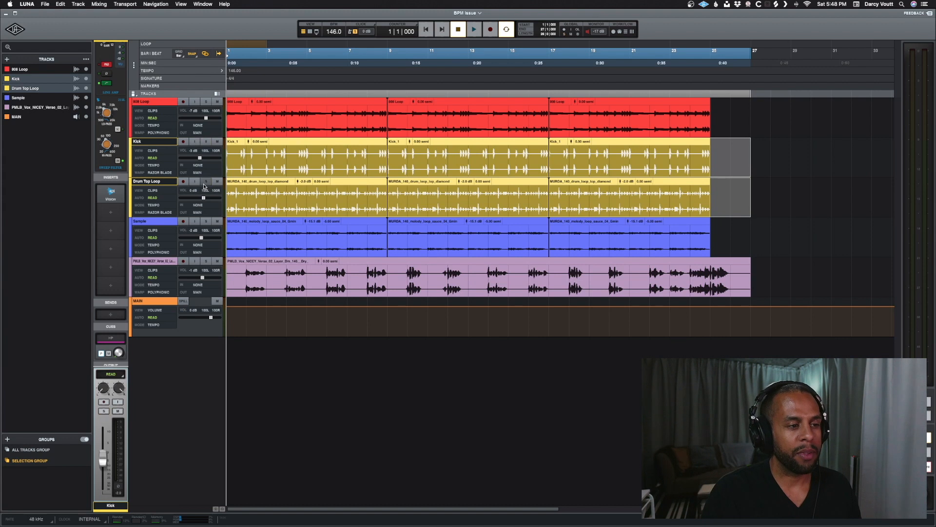
# Select the 808 Loop and Sample tracks together, audition them with the Varispeed warp algorithm and return both to Polyphonic
pyautogui.click(151, 102)
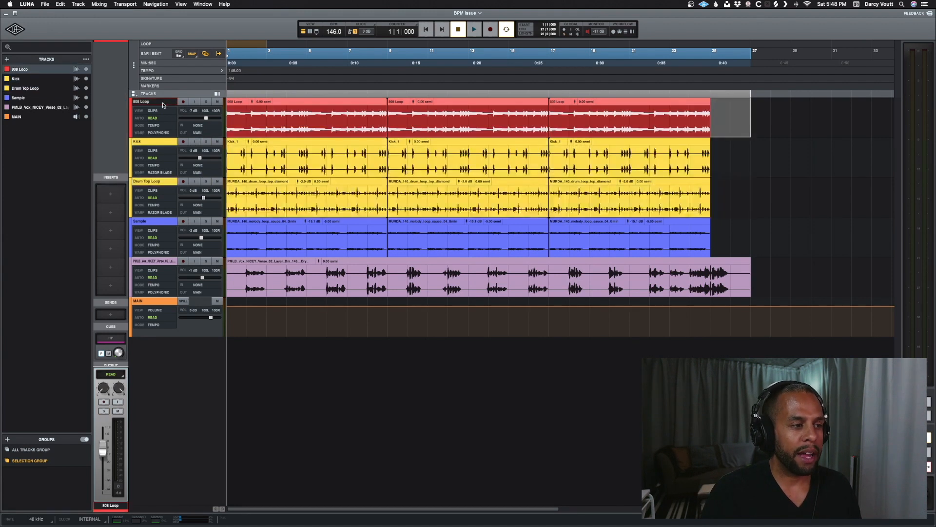
pyautogui.keyDown('super'); pyautogui.click(156, 221); pyautogui.keyUp('super')
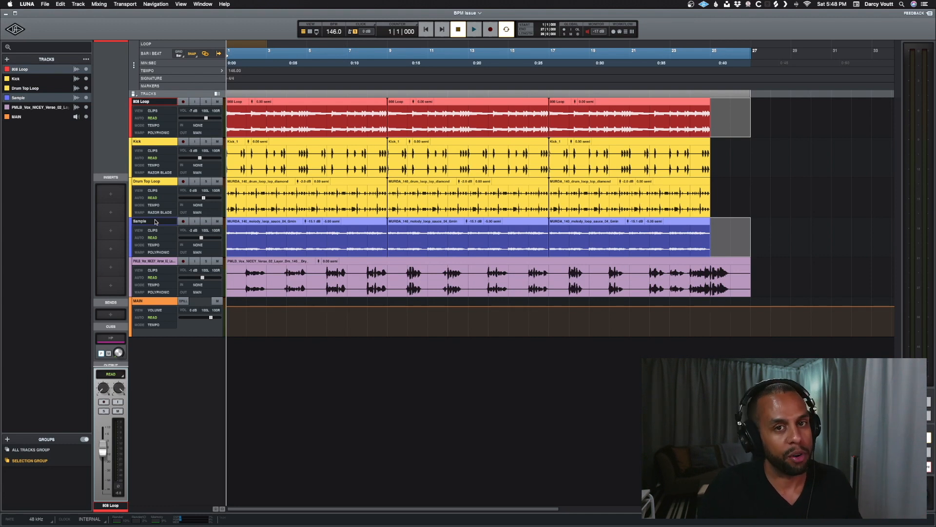
pyautogui.click(155, 252)
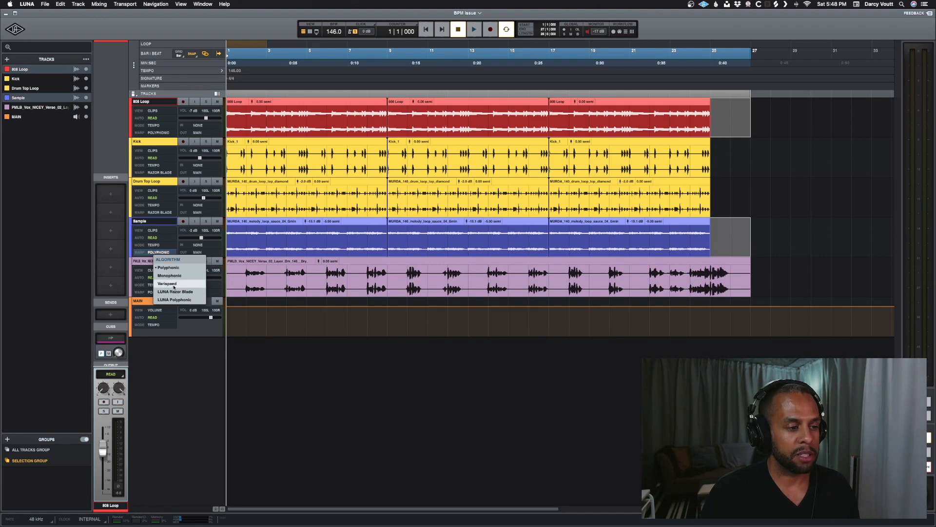
pyautogui.press('space')
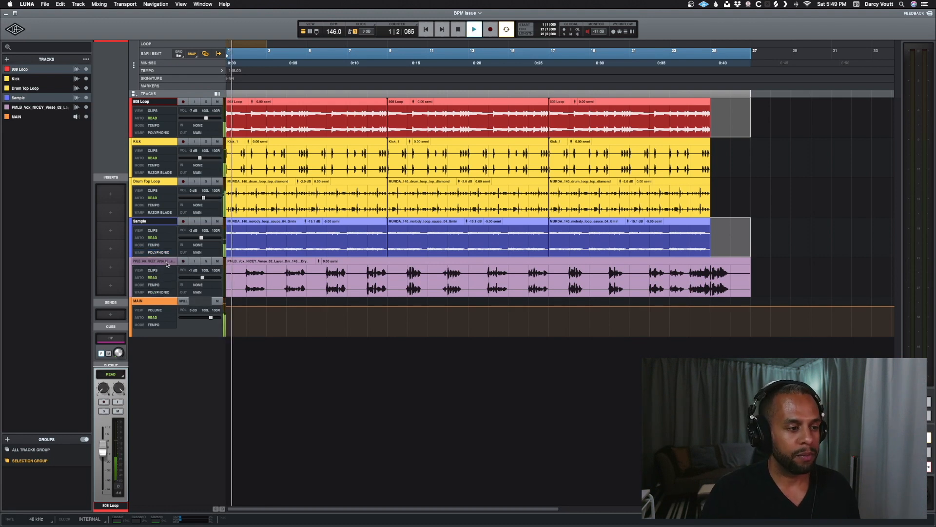
pyautogui.click(161, 252)
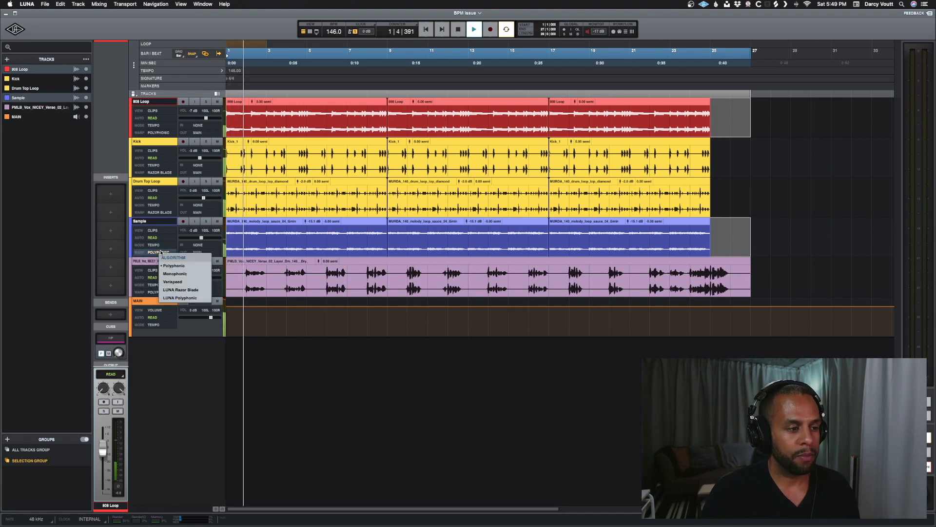
pyautogui.click(177, 282)
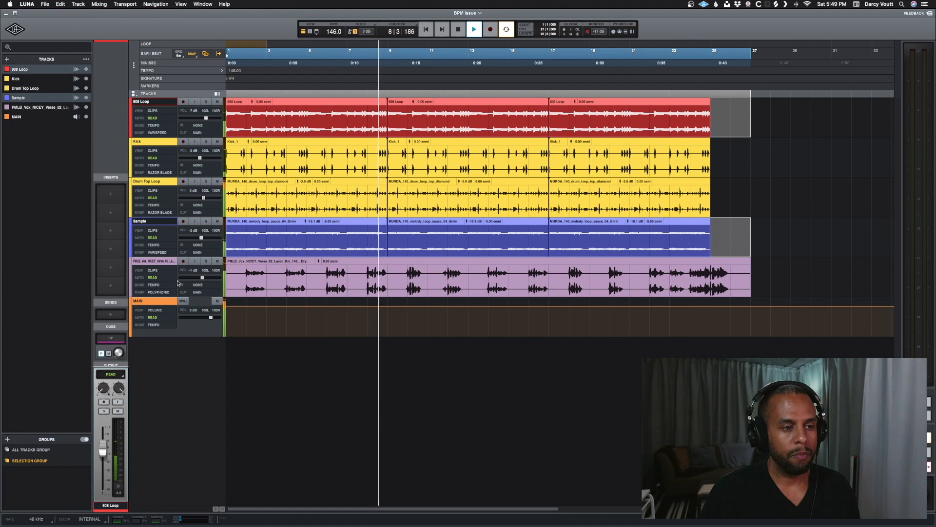
pyautogui.press('space')
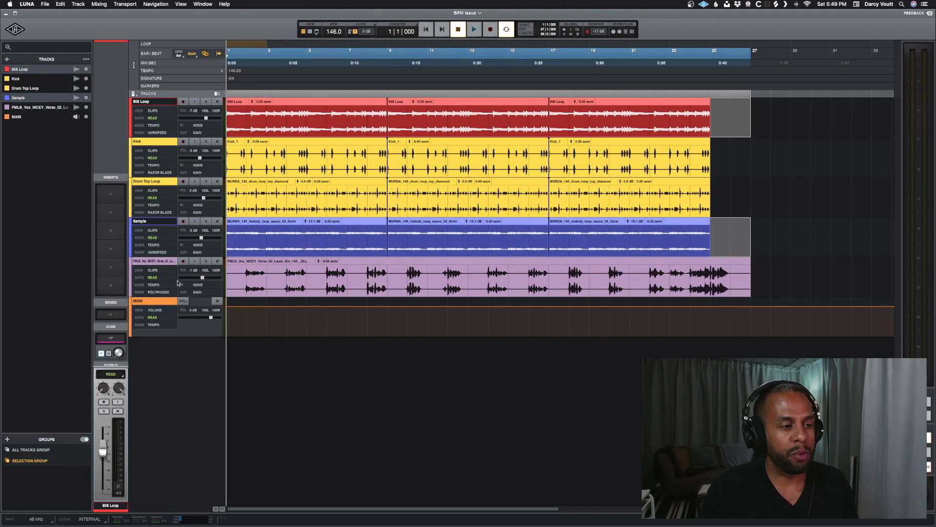
pyautogui.click(157, 253)
pyautogui.click(169, 267)
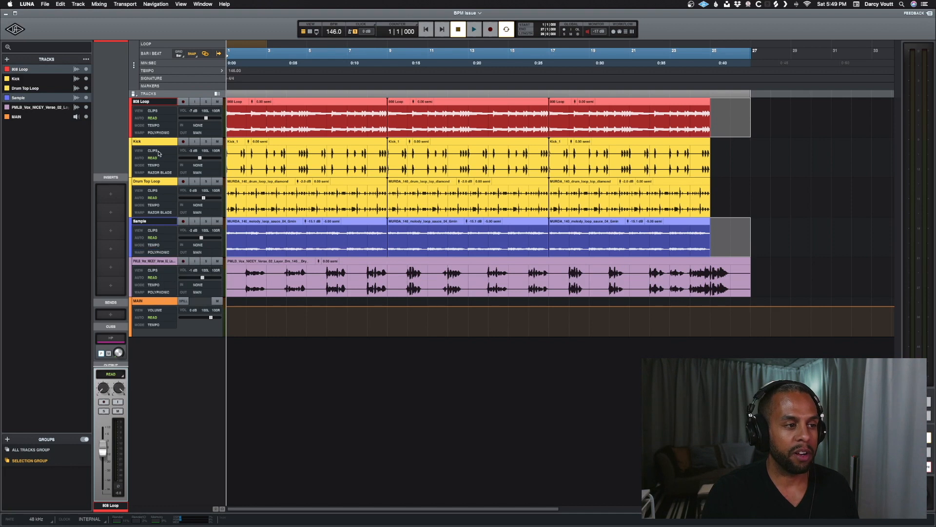
# Solo the 808 Loop track alone and audition it with the warp algorithm set to Monophonic
pyautogui.click(168, 100)
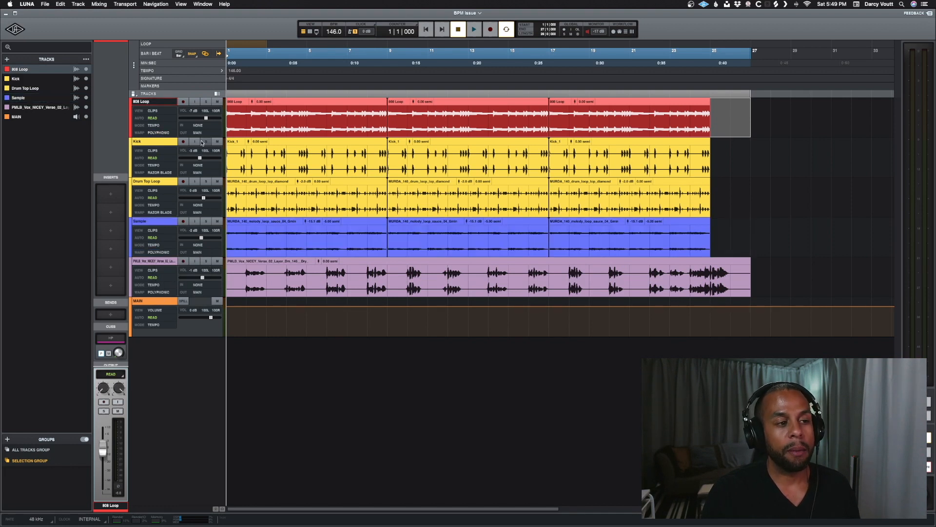
pyautogui.press('s')
pyautogui.press('space')
pyautogui.click(159, 132)
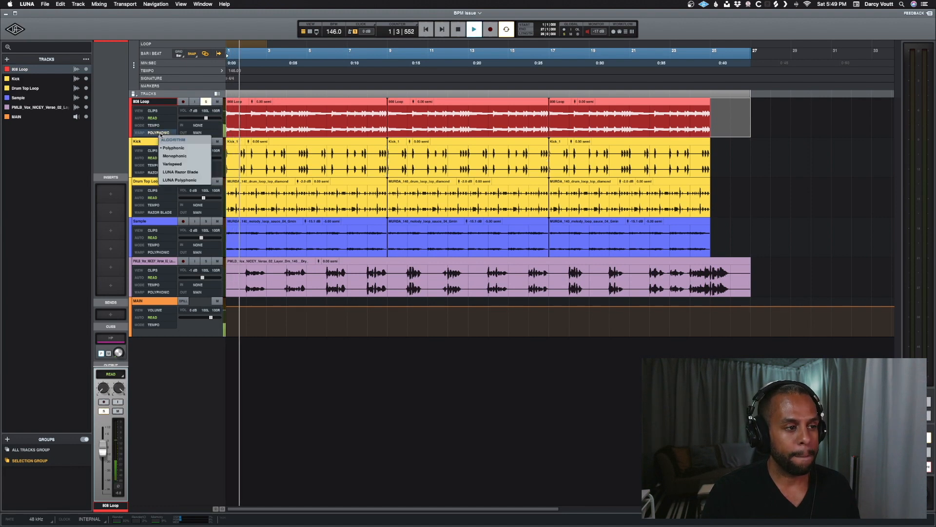
pyautogui.click(172, 155)
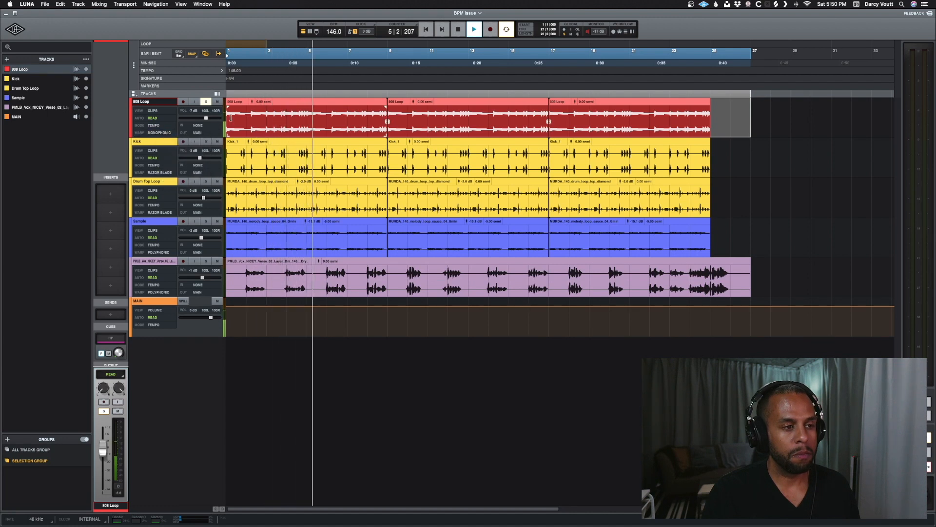
pyautogui.press('space')
# Loop bars 3 to 5 of the 808 Loop to compare Polyphonic with Monophonic, keep Monophonic and unsolo the track
pyautogui.moveTo(268, 118); pyautogui.dragTo(312, 120)
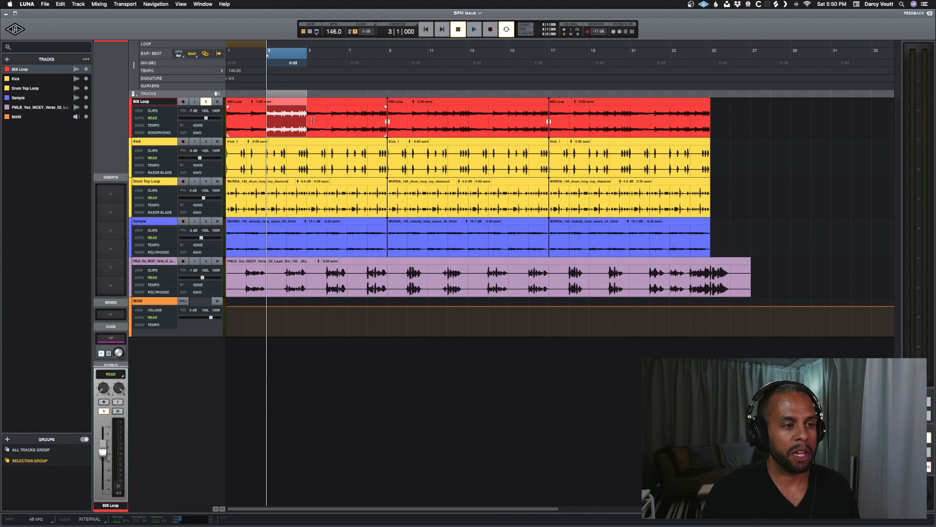
pyautogui.press('space')
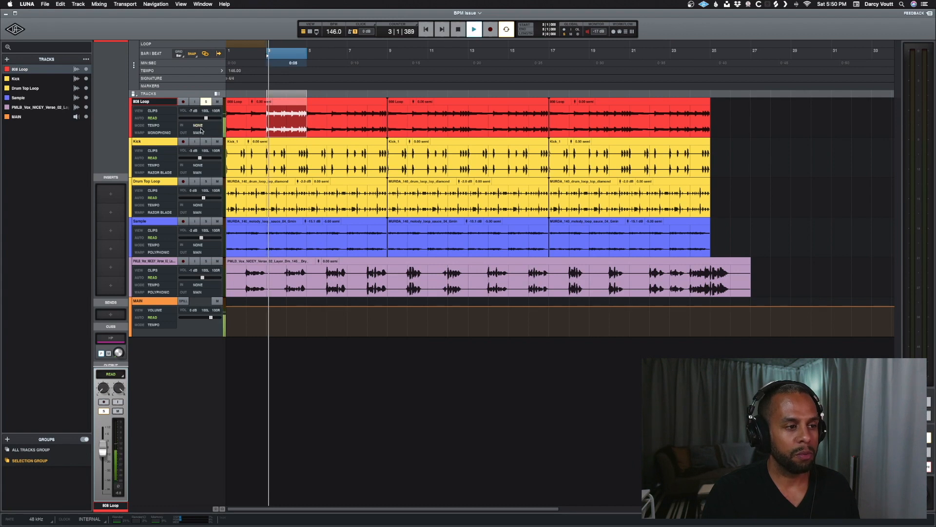
pyautogui.click(169, 133)
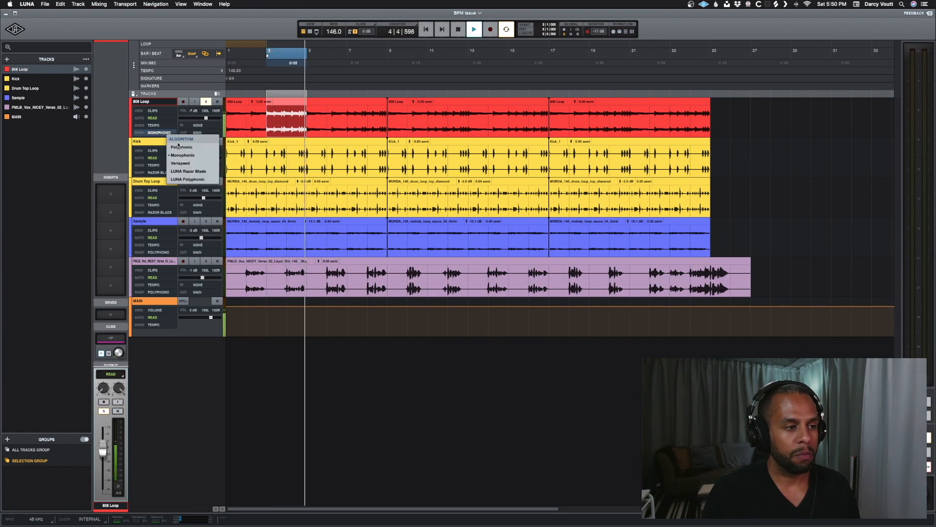
pyautogui.click(179, 148)
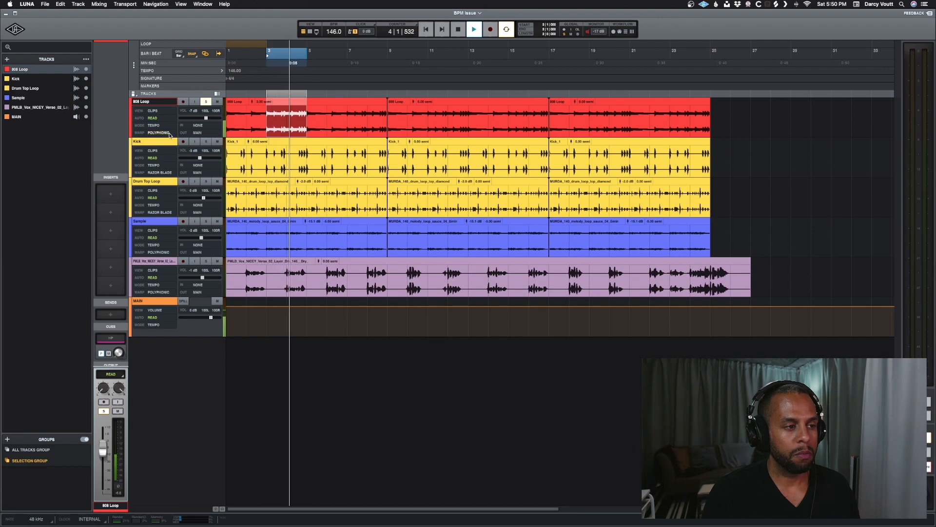
pyautogui.click(168, 133)
pyautogui.click(175, 156)
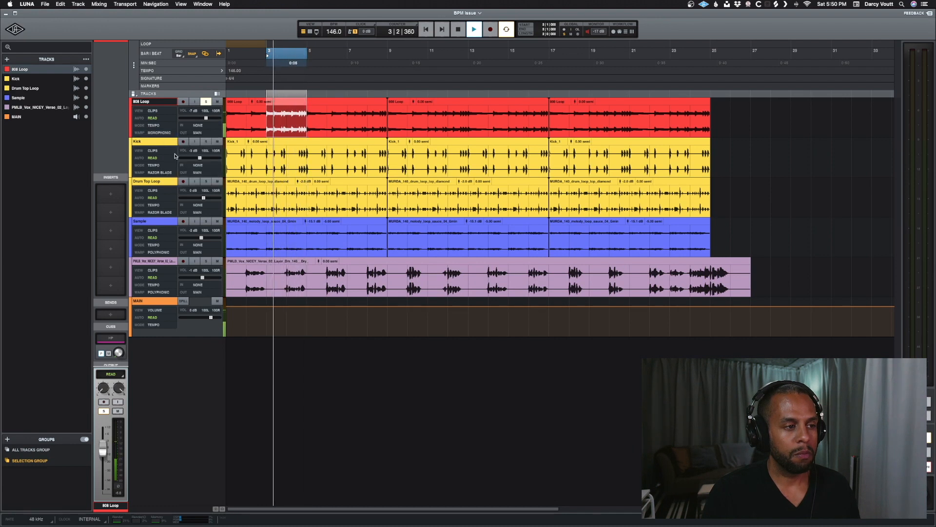
pyautogui.press('space')
pyautogui.click(205, 102)
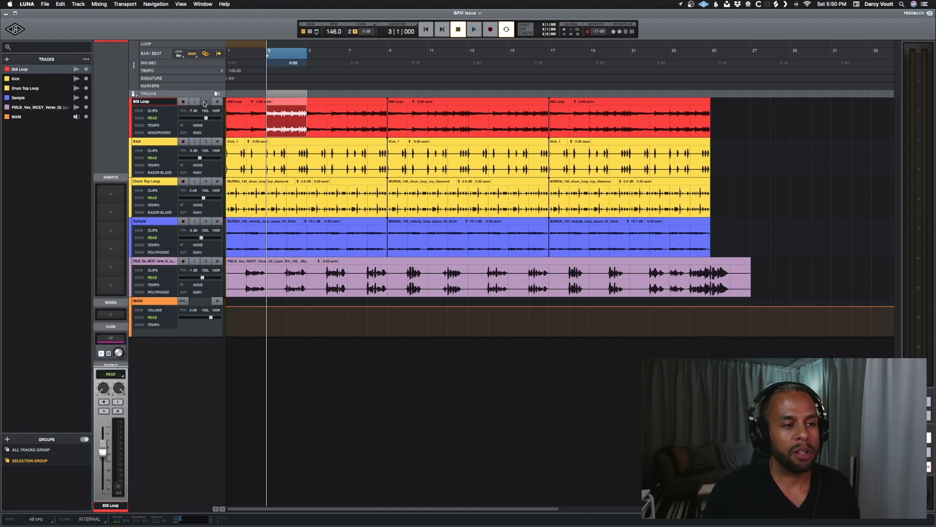
# Select the vocal clip and open the Sample track's follow mode choices
pyautogui.click(286, 285)
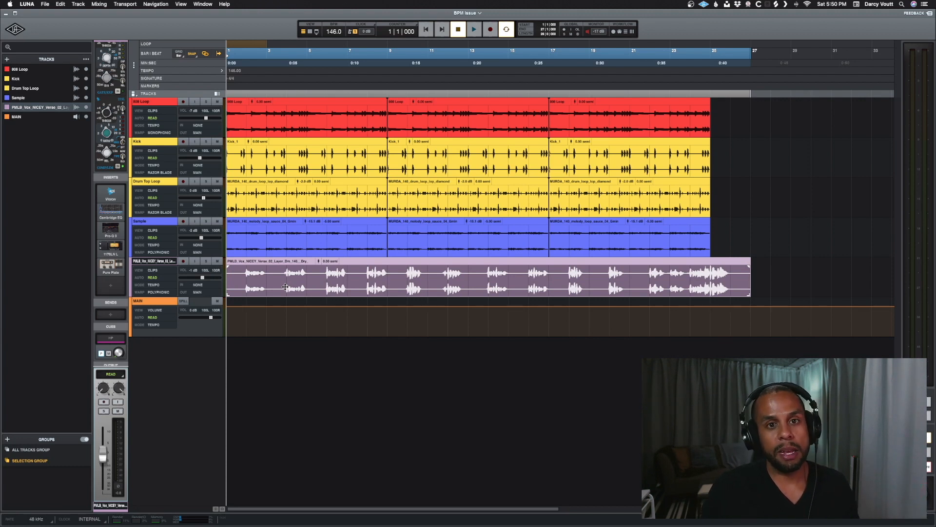
pyautogui.click(166, 245)
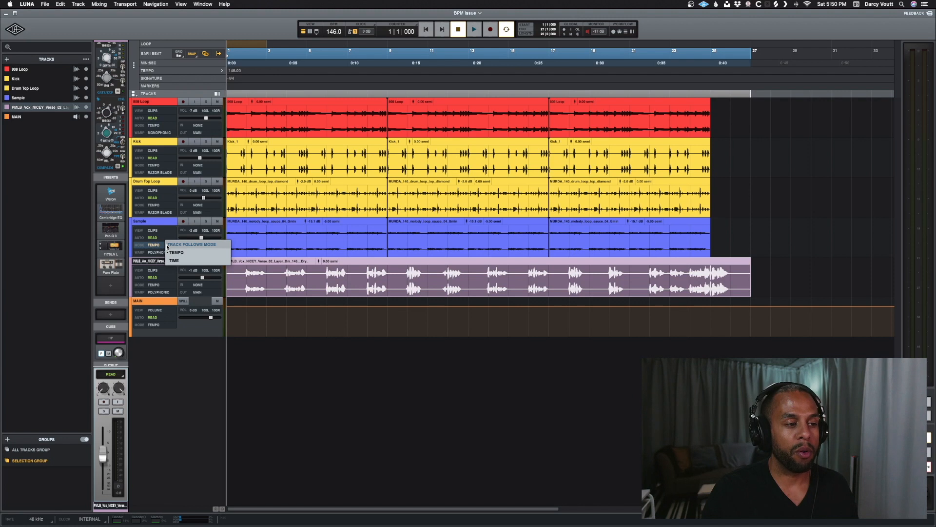